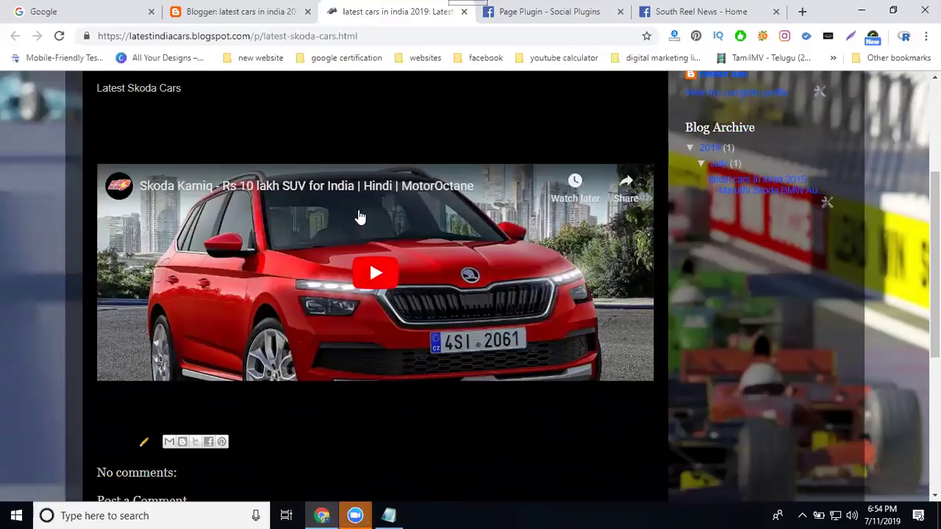
Return from the Skoda post to the latestindiacars blog's home page.
scroll(360, 217, "up", 3)
left_click(109, 218)
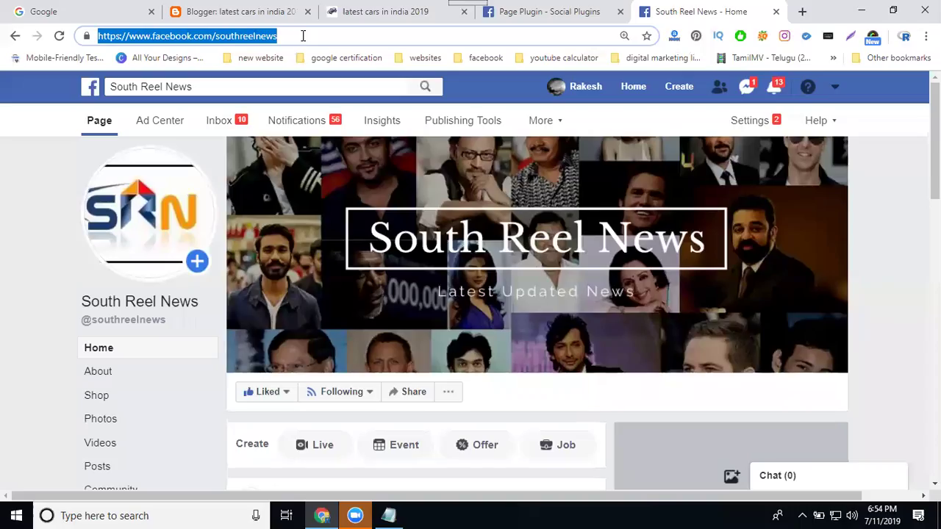
left_click(534, 15)
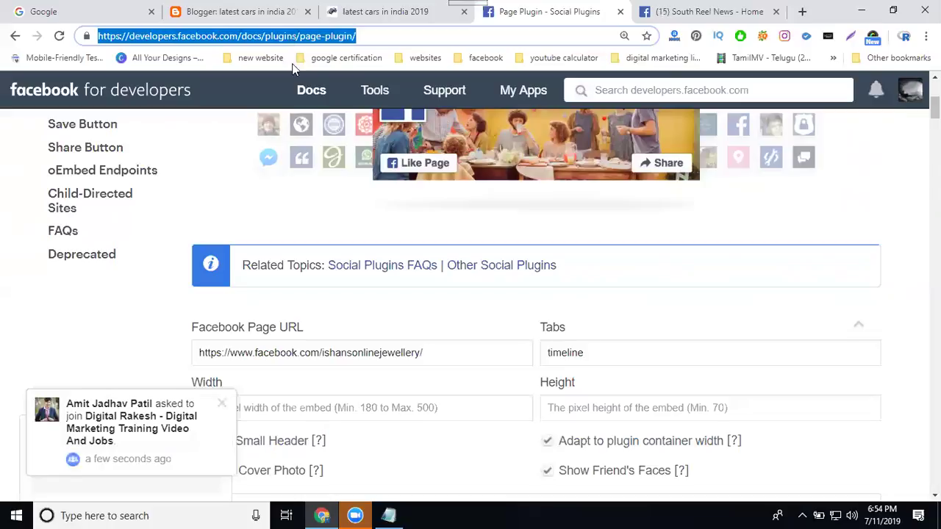
scroll(261, 177, "down", 1)
scroll(283, 210, "down", 1)
left_click(281, 211)
triple_click(282, 211)
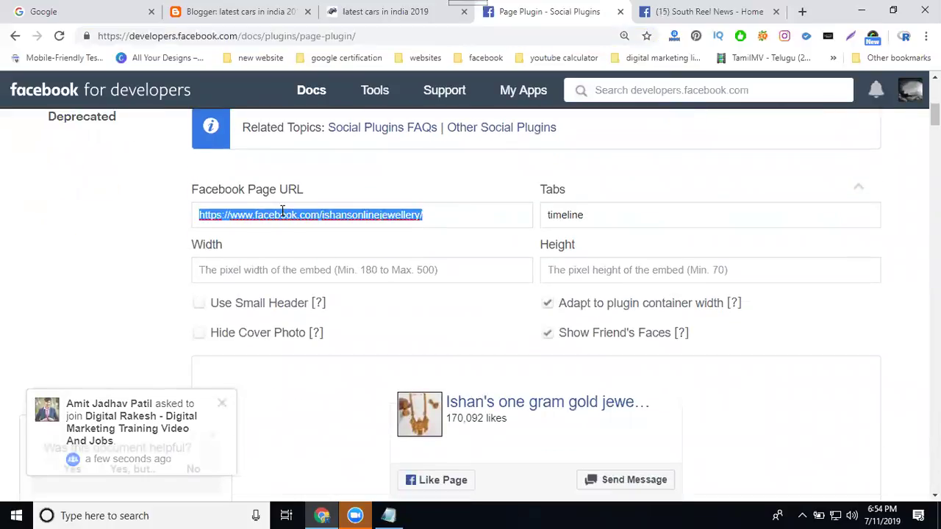
type("https://www.facebook.com/southreelnews")
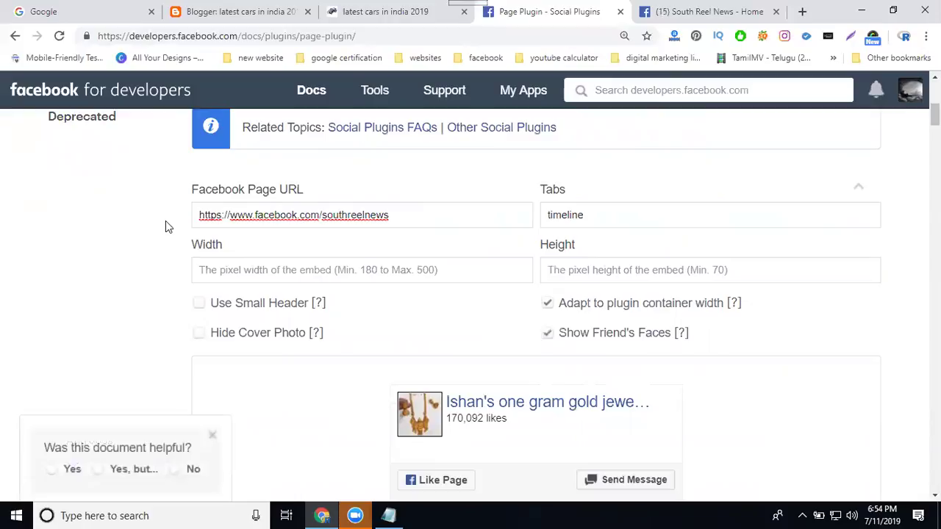
Scroll through the configurator to check the South Reel News timeline preview.
scroll(163, 229, "down", 2)
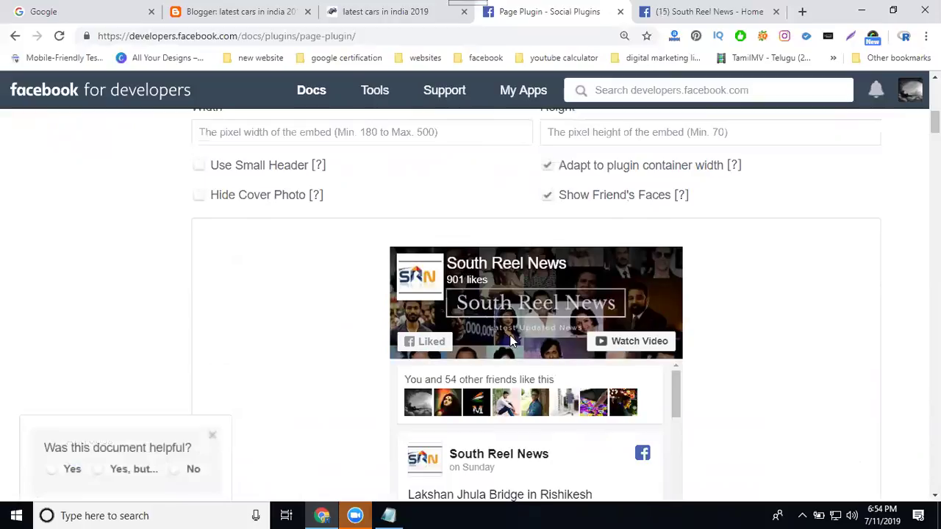
scroll(491, 328, "up", 1)
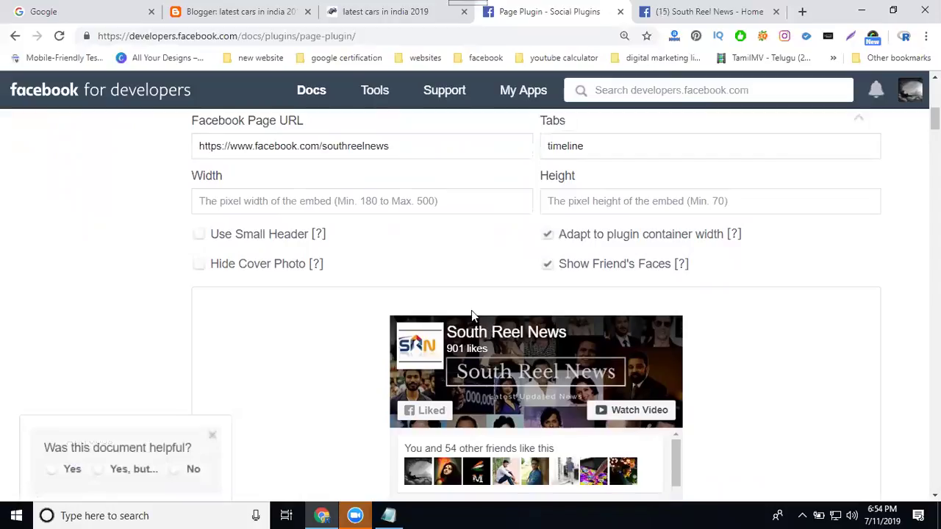
scroll(372, 252, "up", 1)
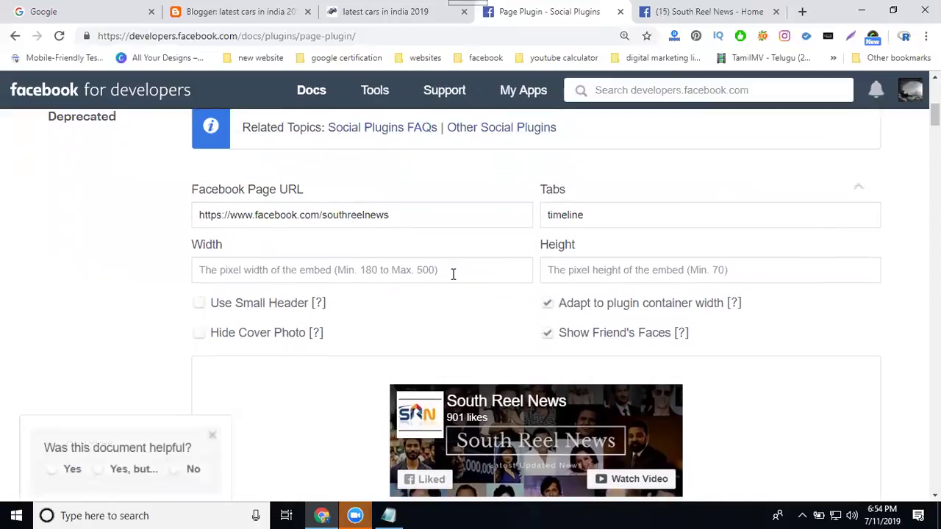
scroll(453, 274, "down", 2)
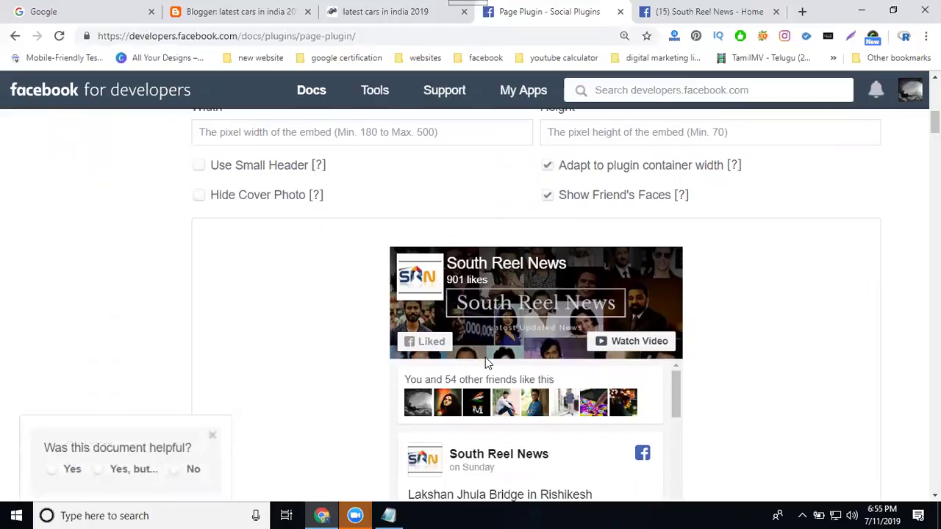
scroll(477, 349, "up", 2)
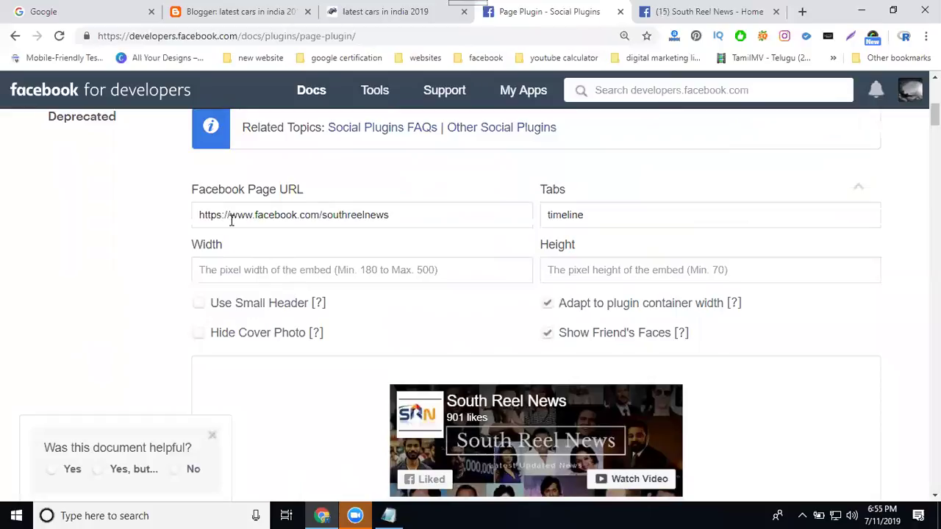
scroll(460, 245, "down", 3)
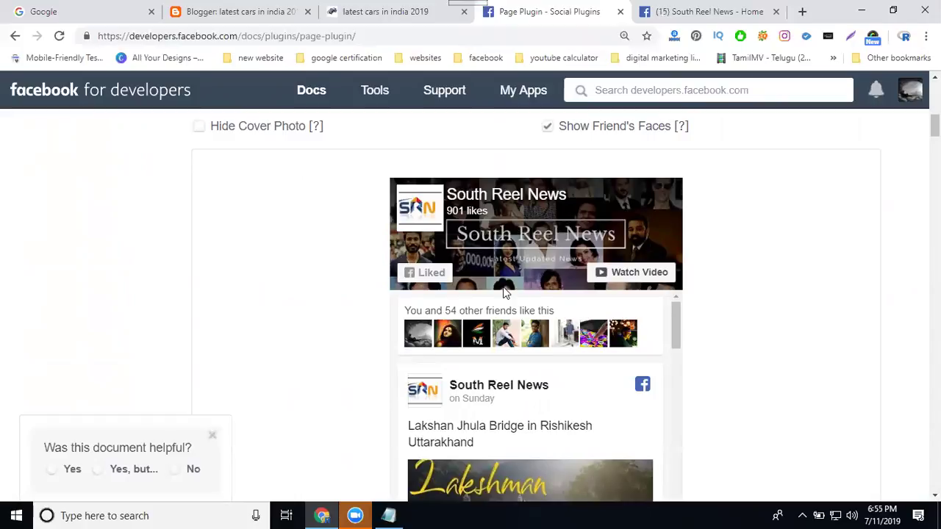
scroll(380, 248, "up", 3)
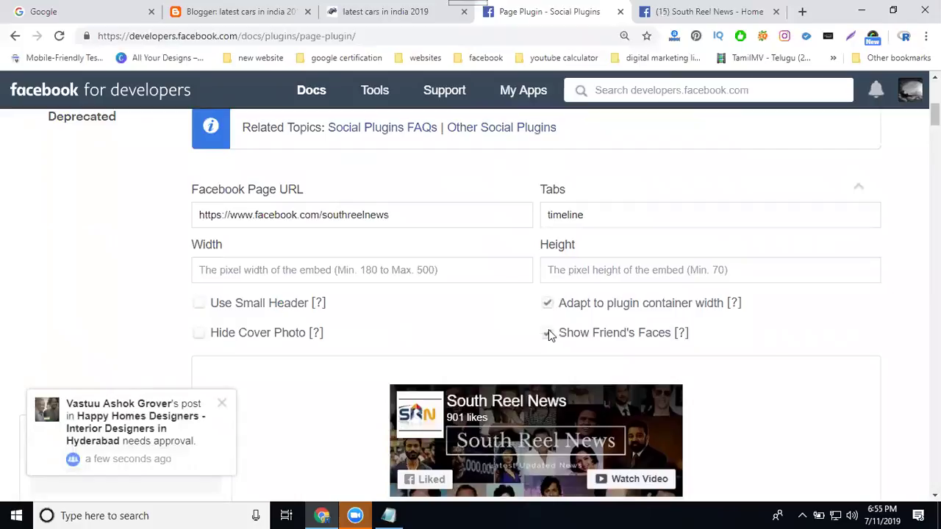
Turn off Show Friend's Faces and Adapt to plugin container width, and enter height 75.
left_click(548, 331)
left_click(547, 303)
left_click(555, 276)
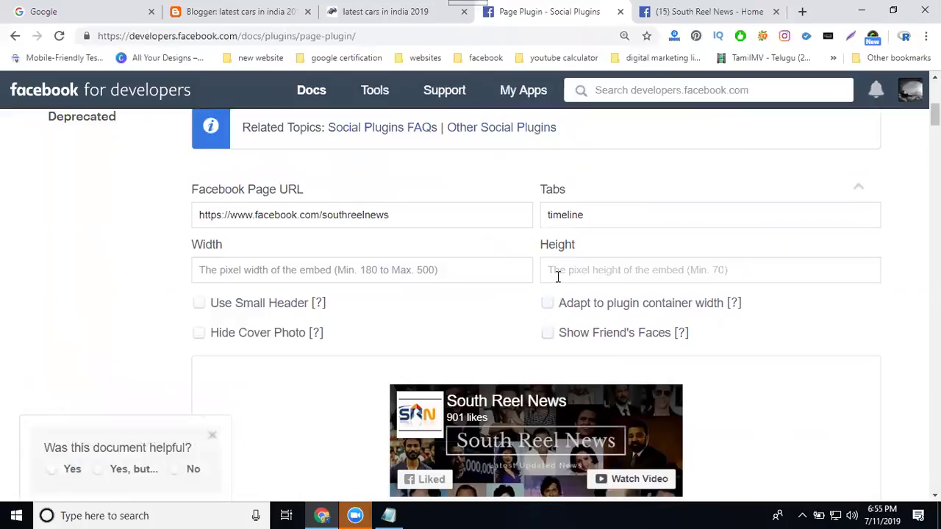
type("75")
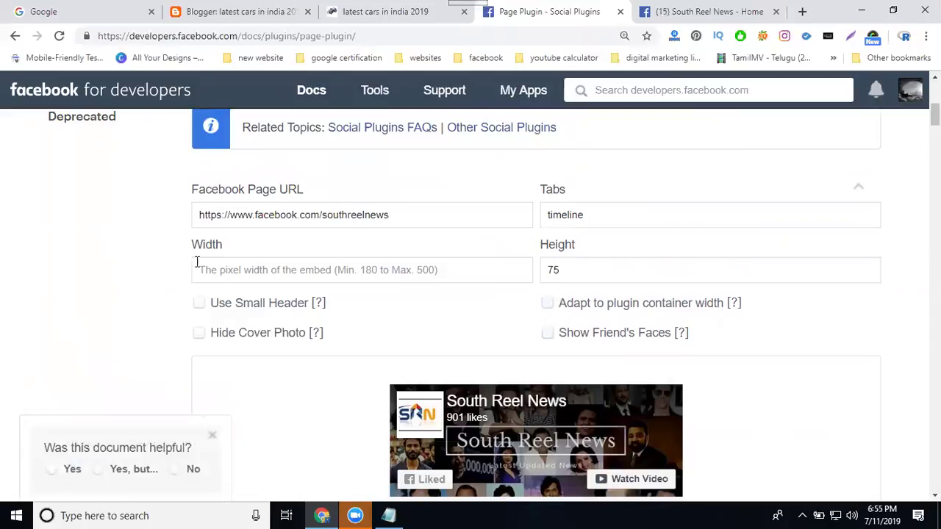
Change the plugin height from 75 to 150 and check the refreshed preview.
scroll(149, 264, "down", 3)
scroll(657, 374, "up", 1)
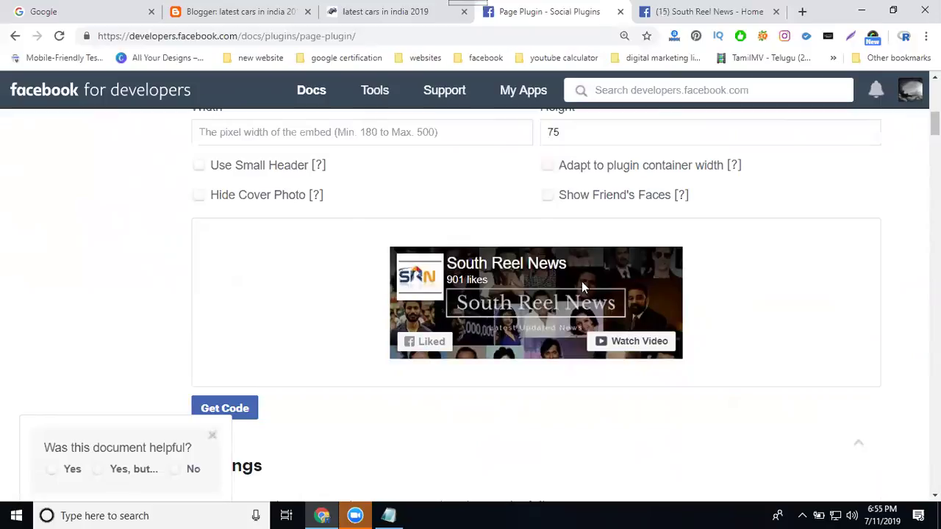
double_click(592, 135)
type("1")
type("50")
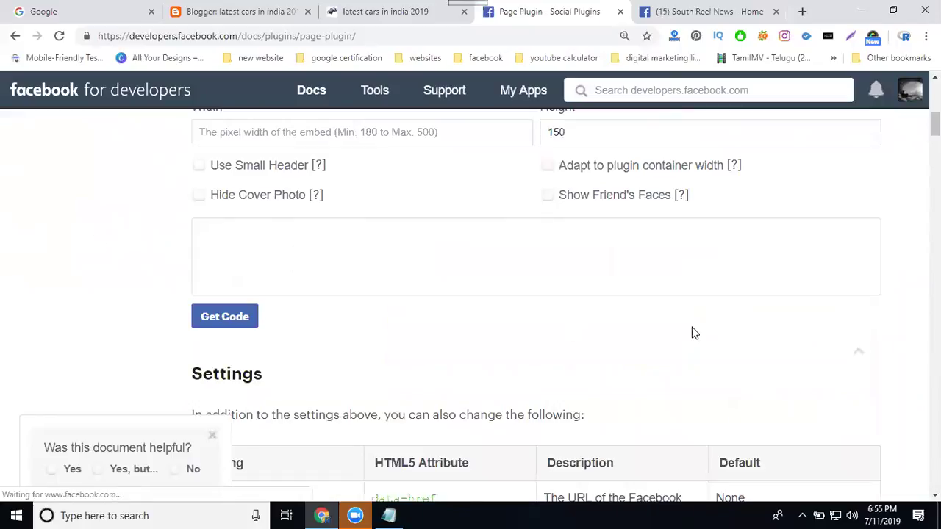
scroll(787, 320, "down", 1)
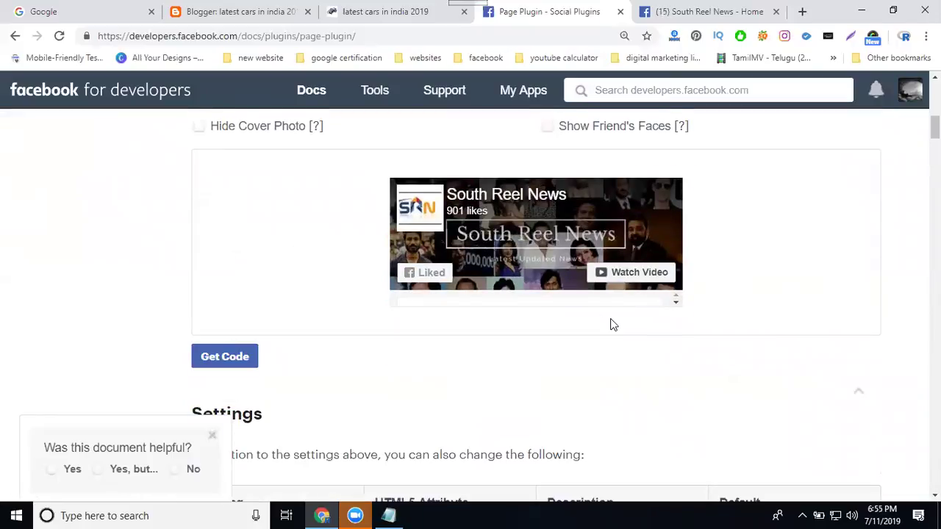
scroll(611, 321, "up", 2)
Change the plugin height to 500 and scroll through the enlarged preview.
double_click(590, 201)
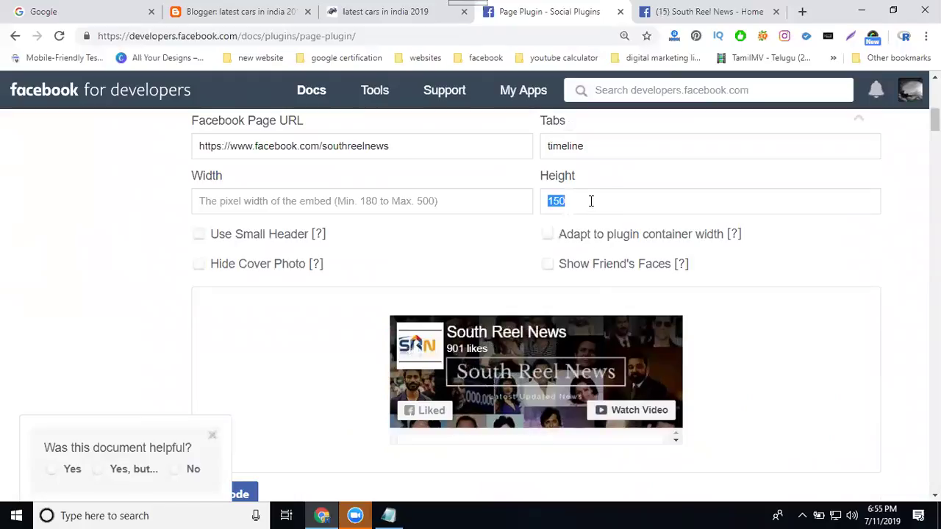
type("500")
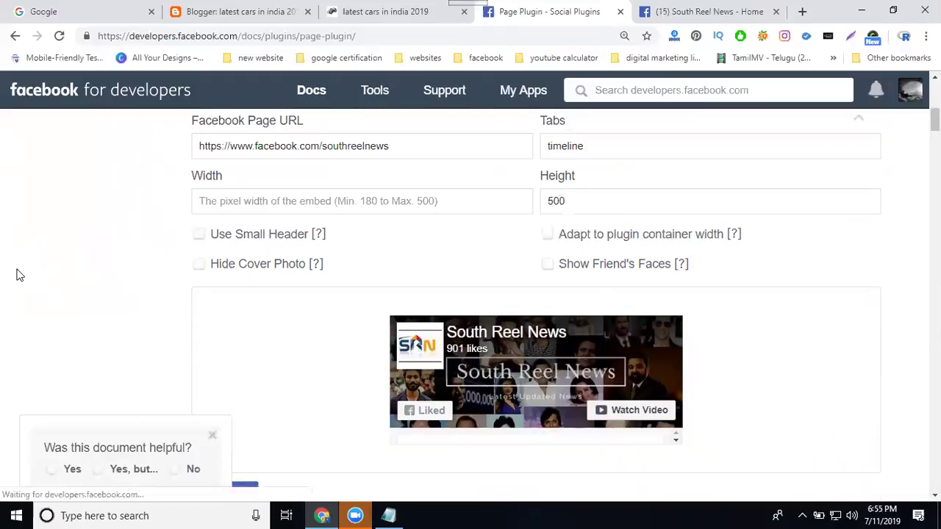
scroll(860, 255, "down", 2)
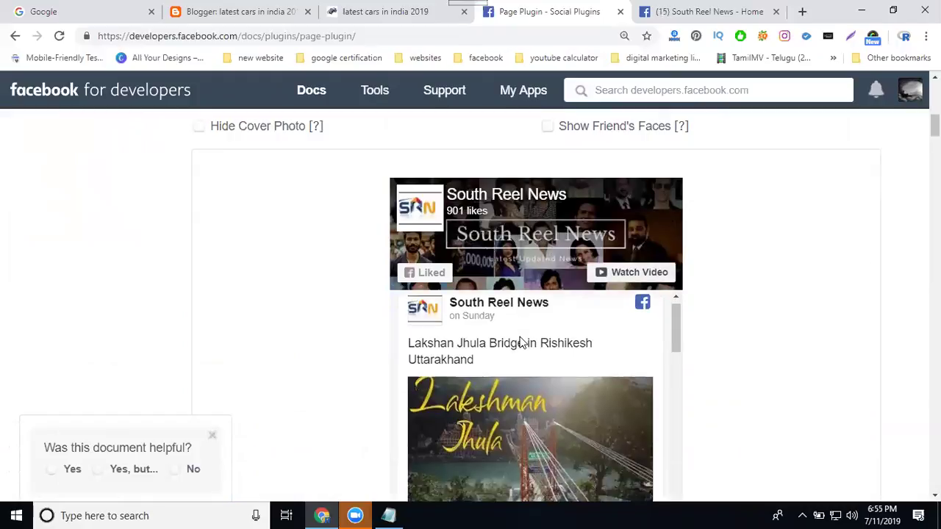
scroll(515, 343, "down", 2)
scroll(515, 343, "down", 2)
scroll(514, 344, "down", 2)
scroll(514, 343, "down", 2)
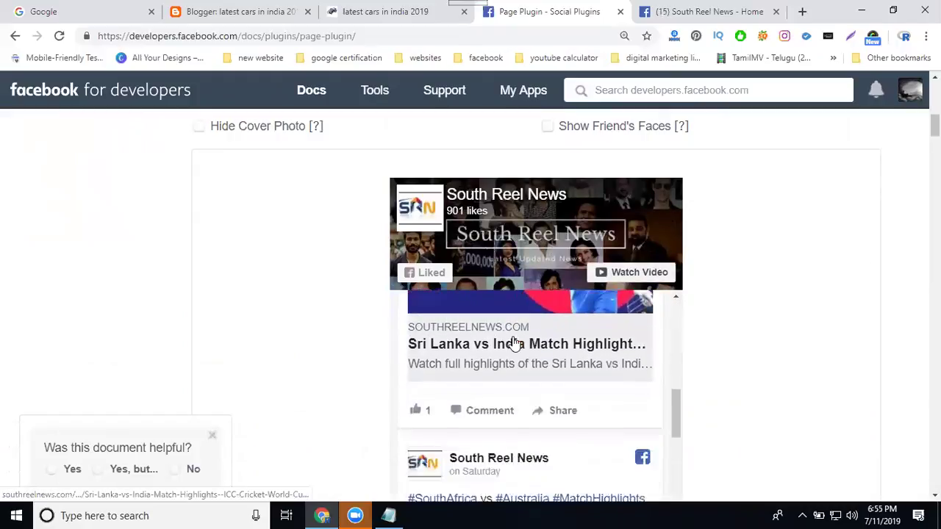
scroll(515, 344, "down", 2)
scroll(514, 345, "down", 2)
scroll(515, 347, "down", 2)
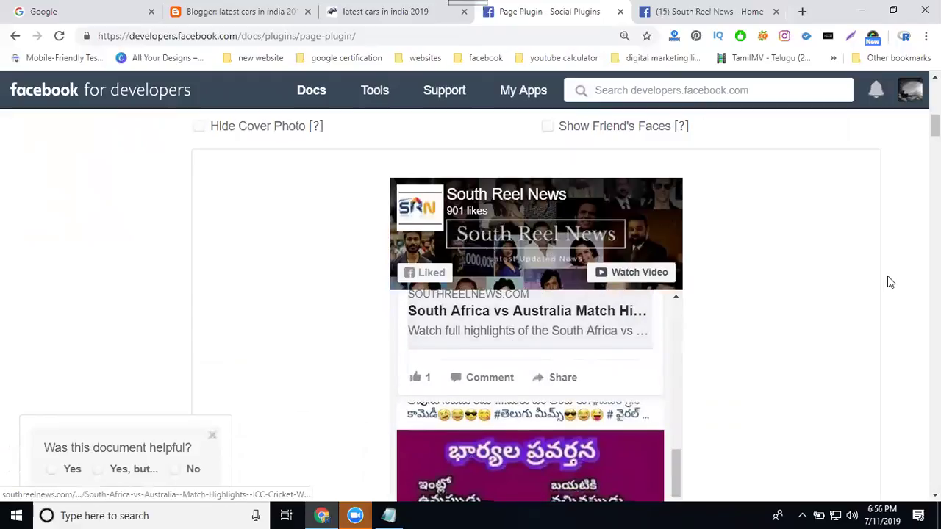
scroll(875, 277, "down", 3)
scroll(534, 246, "up", 1)
scroll(534, 246, "up", 2)
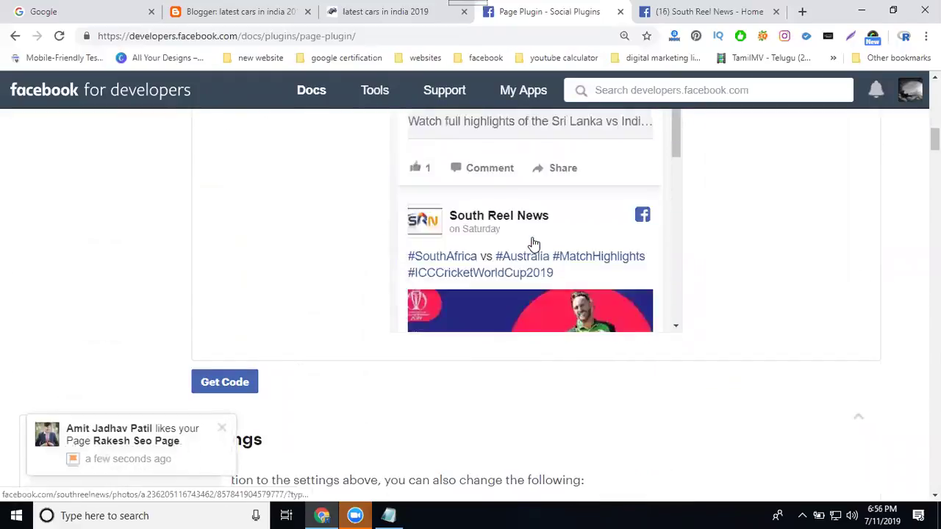
scroll(533, 246, "up", 2)
scroll(534, 246, "up", 2)
scroll(534, 245, "up", 1)
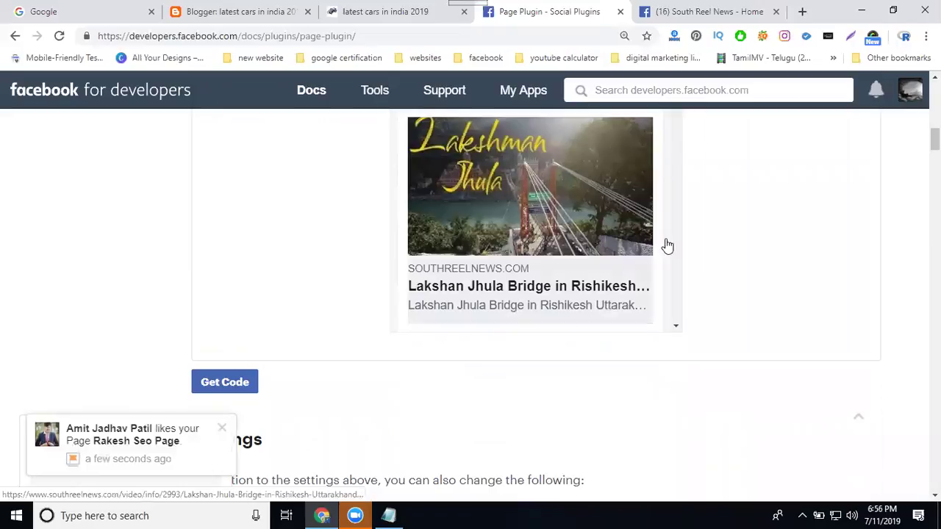
scroll(760, 243, "up", 2)
scroll(760, 245, "up", 1)
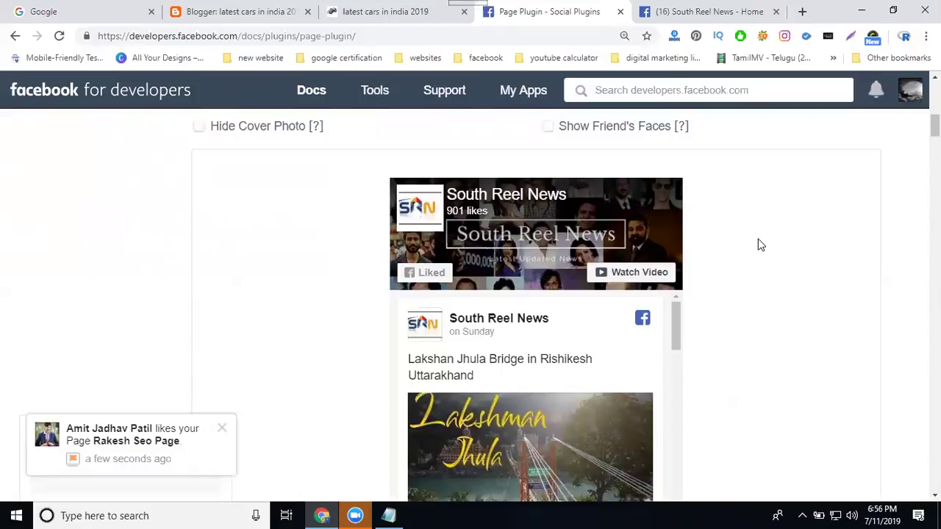
scroll(760, 245, "up", 1)
scroll(654, 206, "up", 1)
Replace the 500 height with 80 so only the cover header shows.
double_click(635, 205)
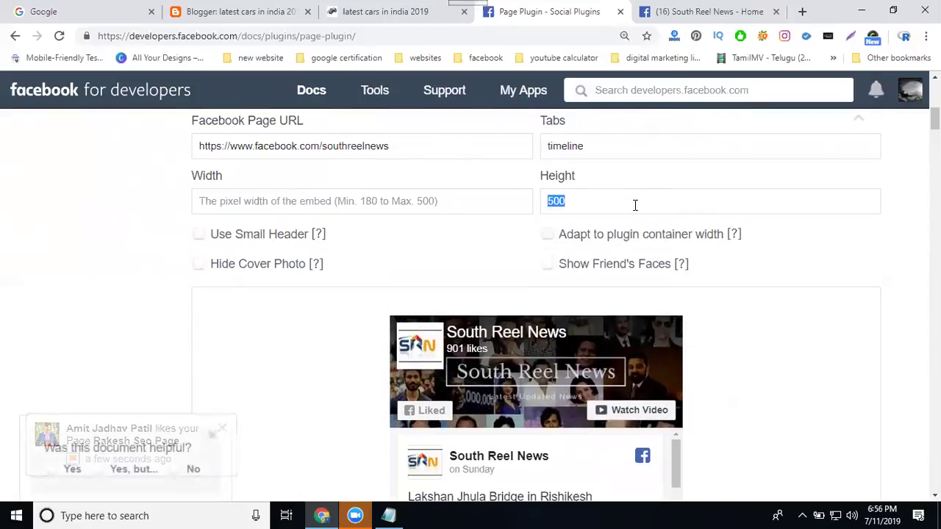
type("80")
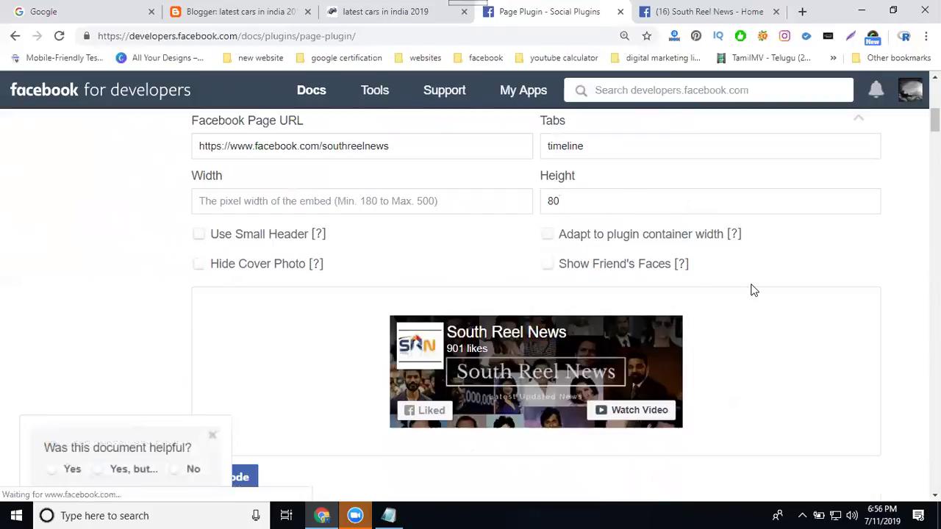
scroll(668, 314, "down", 2)
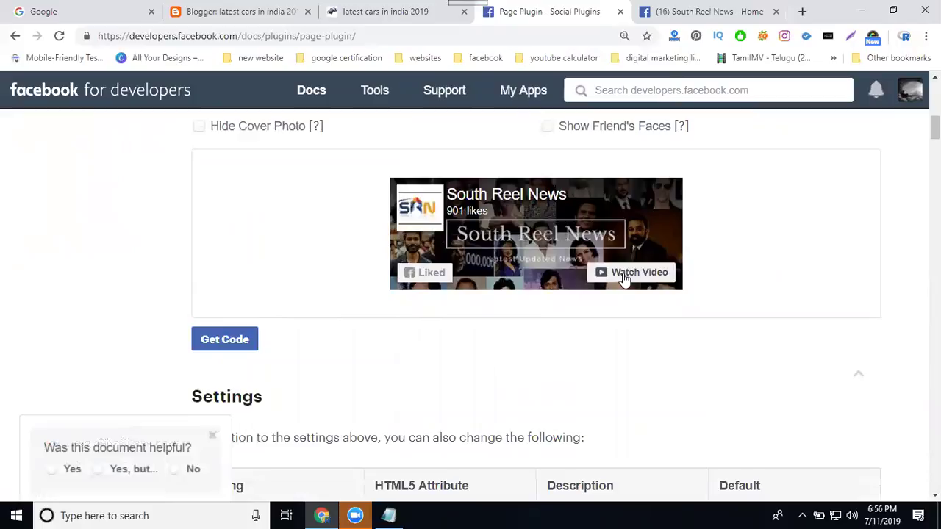
Generate the Page Plugin embed code and copy the Step 3 snippet.
left_click(226, 341)
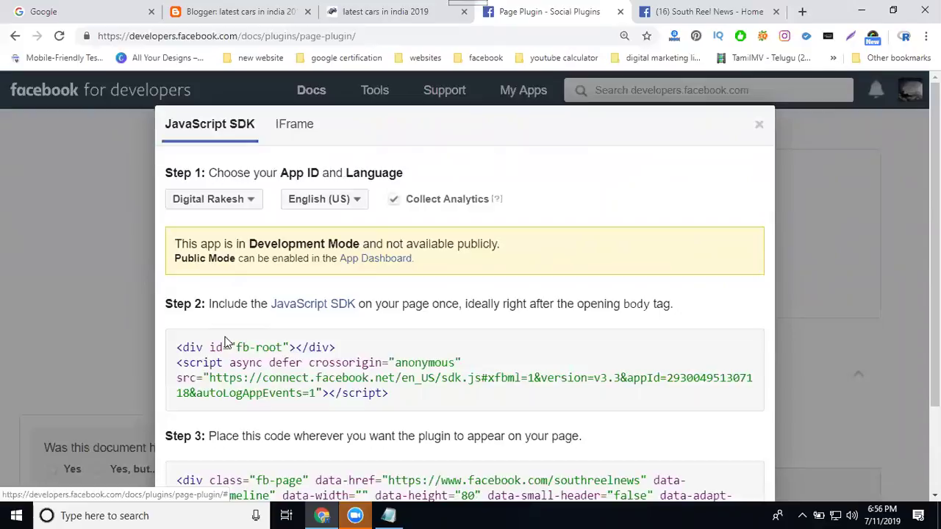
scroll(58, 257, "down", 2)
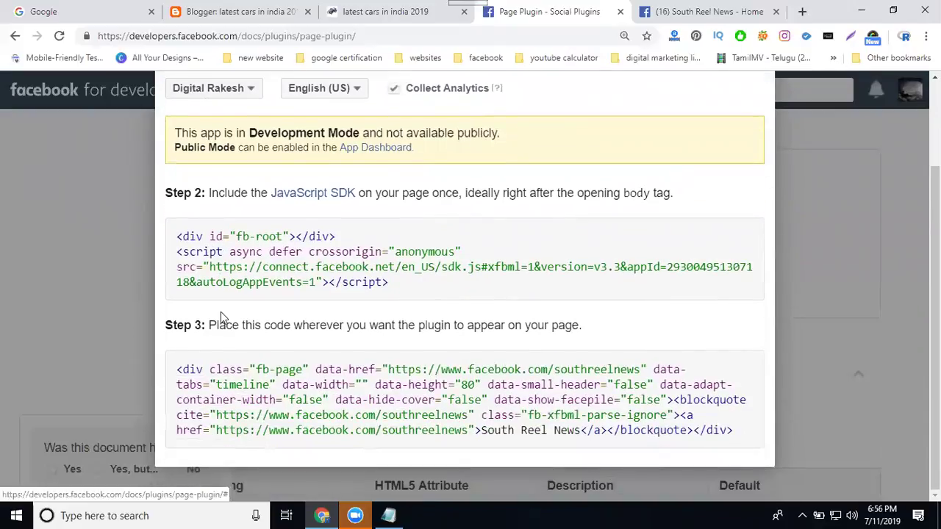
left_click(246, 368)
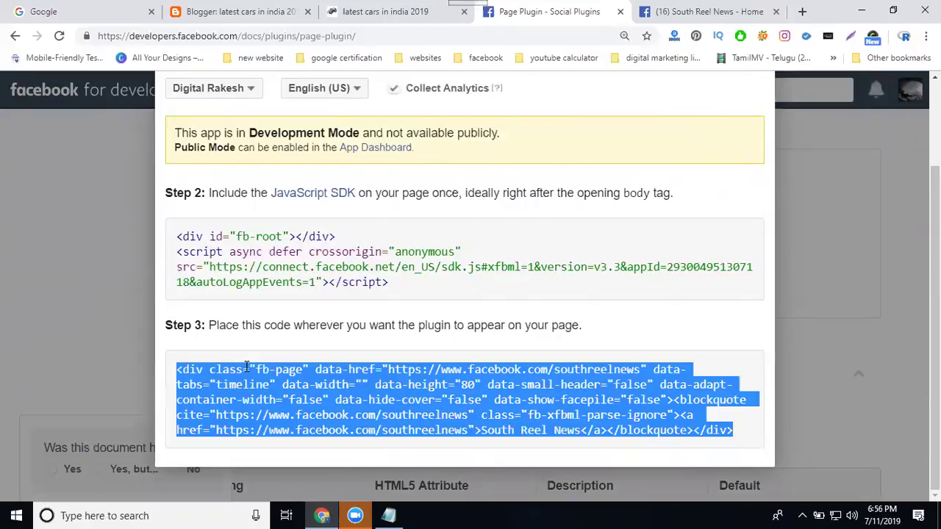
left_click(197, 15)
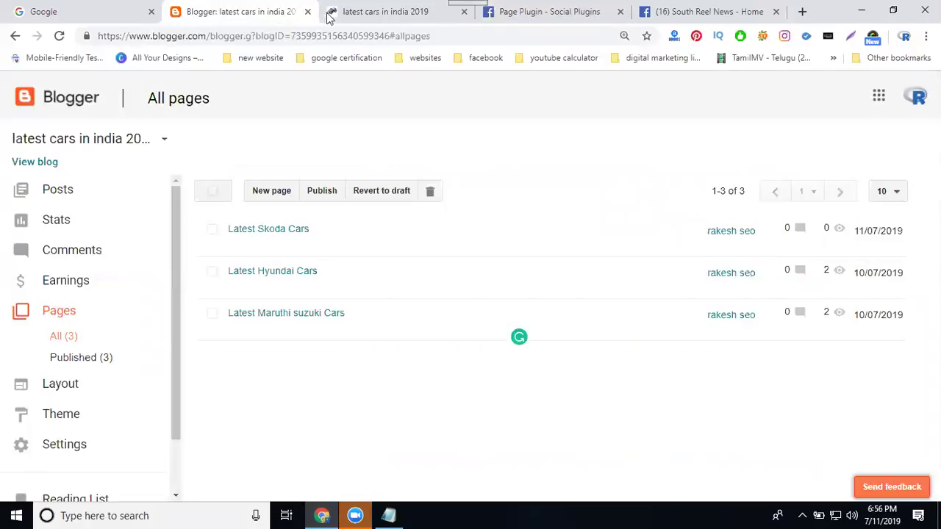
Check the live car blog, then open its Layout down to the sidebar-right-1 gadgets.
left_click(360, 13)
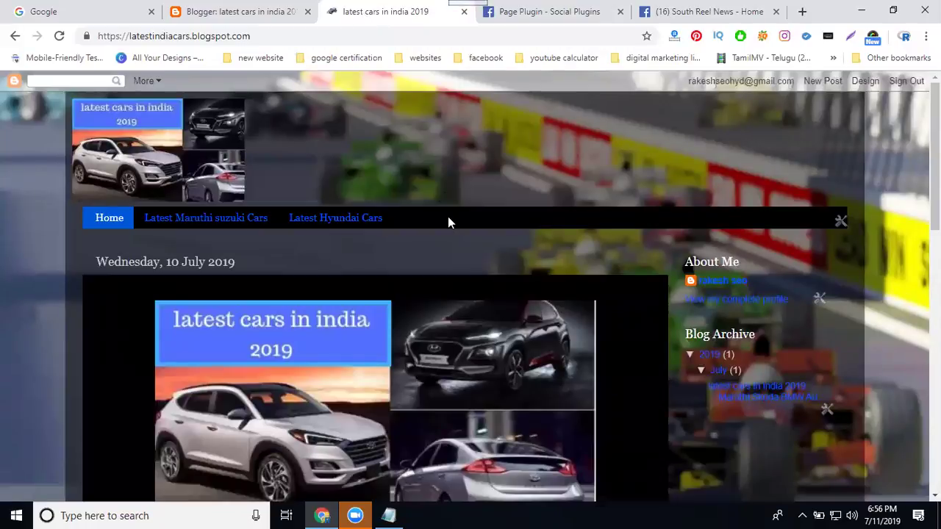
scroll(558, 247, "down", 2)
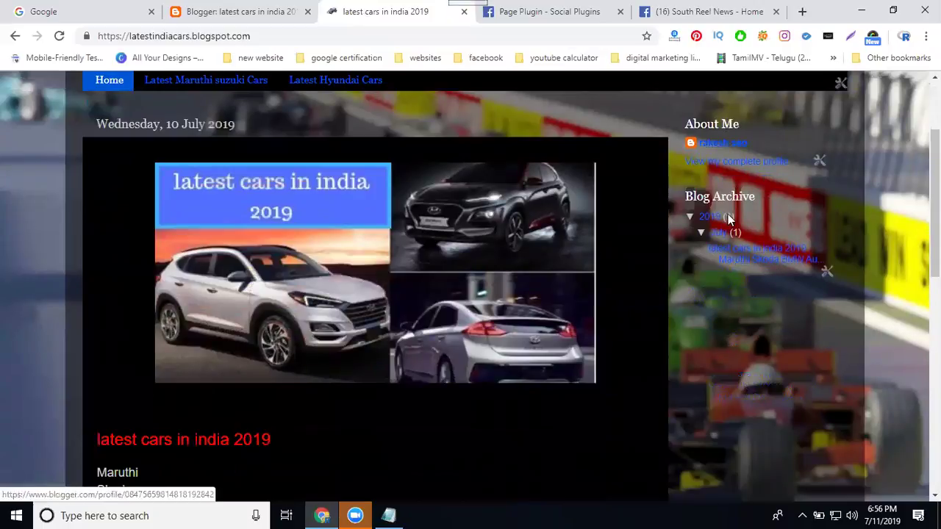
left_click(727, 253)
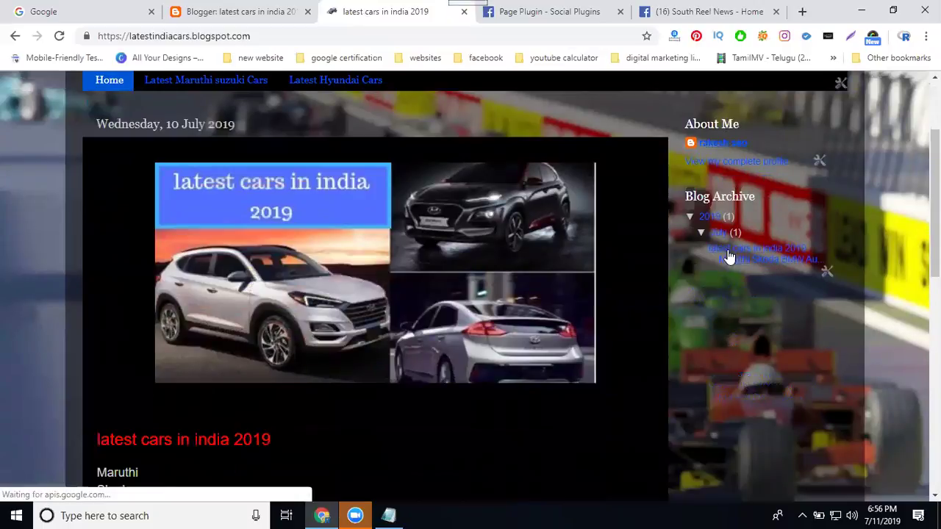
left_click(199, 11)
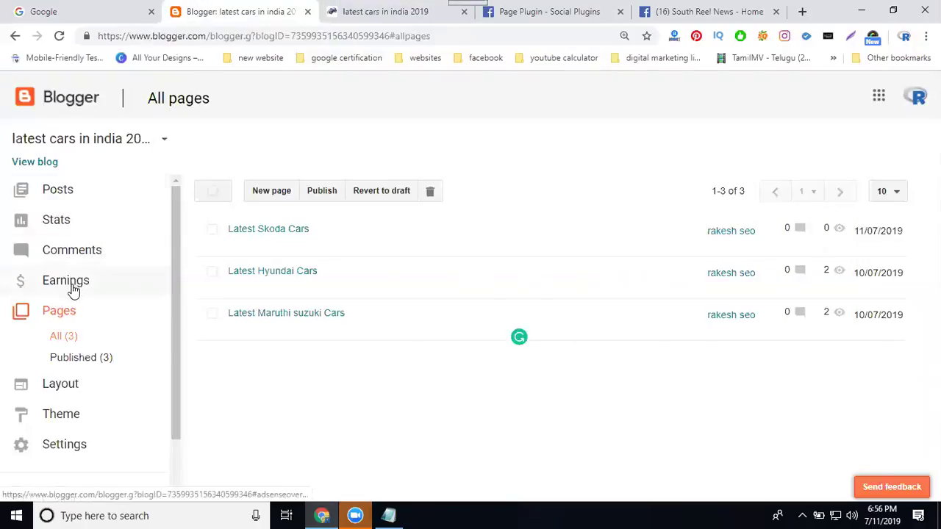
scroll(73, 294, "down", 1)
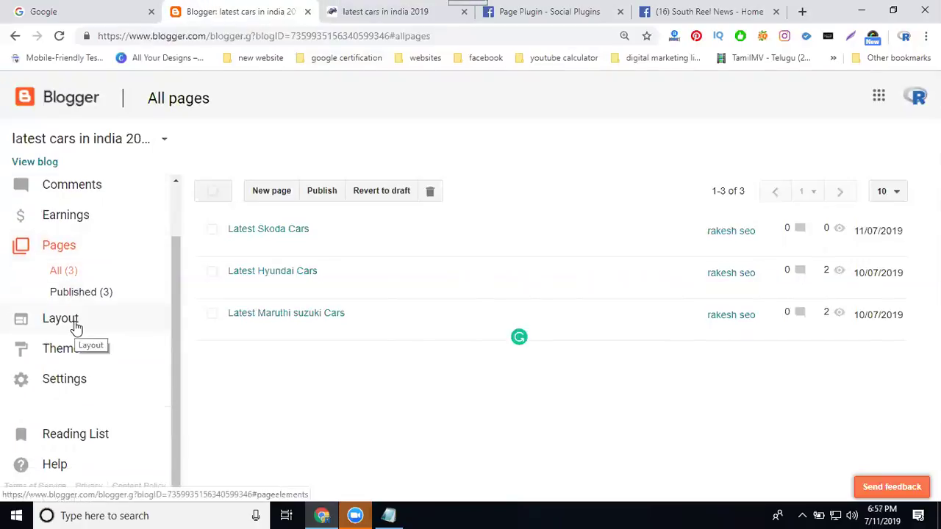
left_click(77, 329)
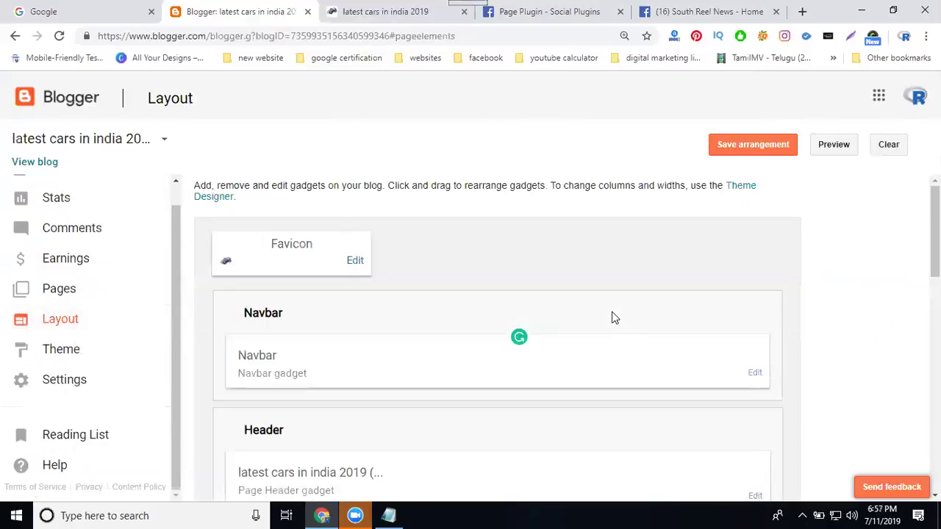
scroll(614, 317, "down", 3)
scroll(612, 312, "down", 3)
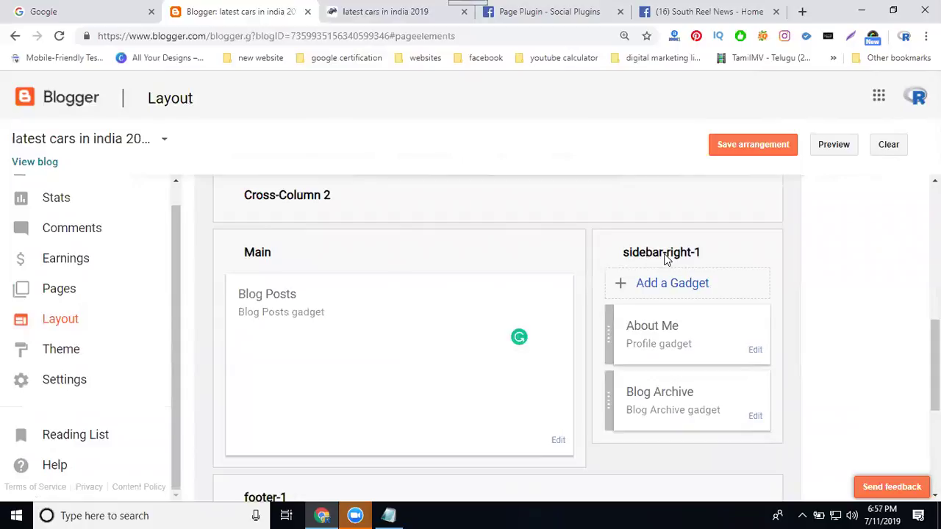
Add an HTML/JavaScript gadget titled Facebook to sidebar-right-1, pasting in the plugin code.
left_click(667, 285)
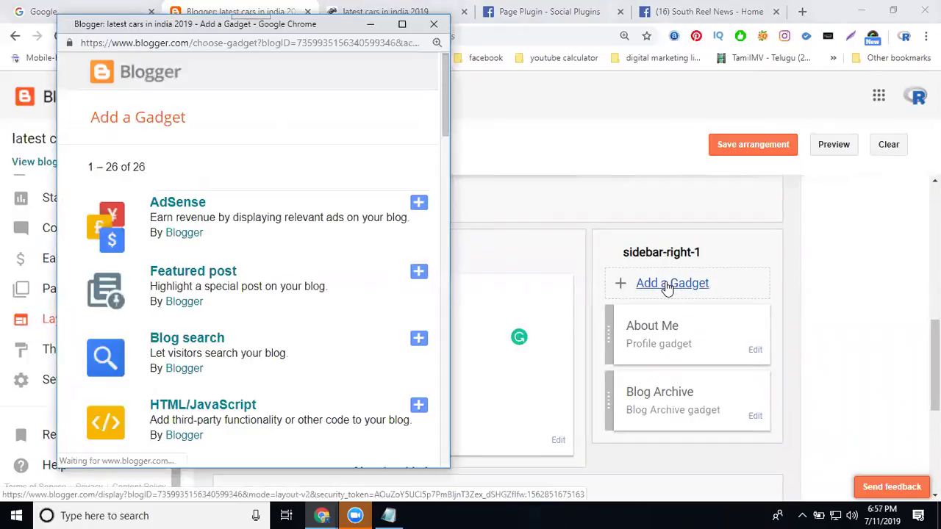
scroll(227, 240, "down", 2)
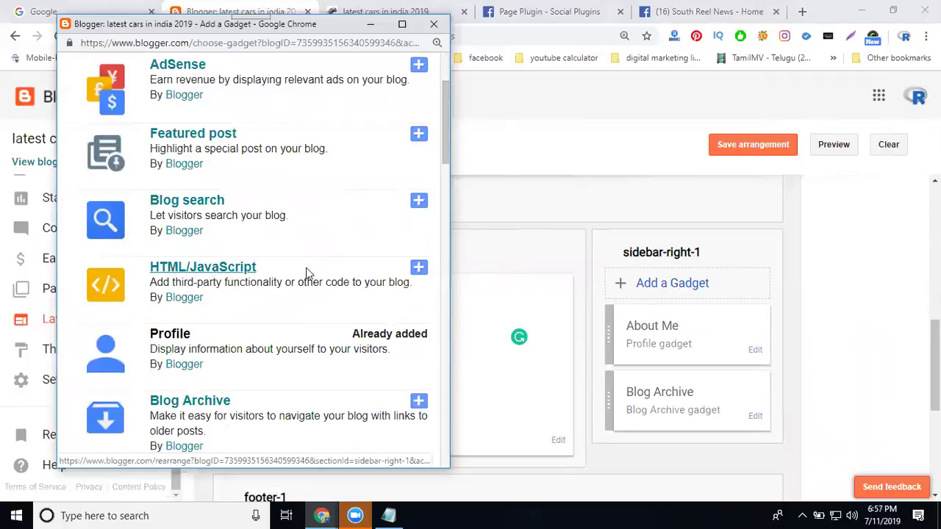
left_click(417, 269)
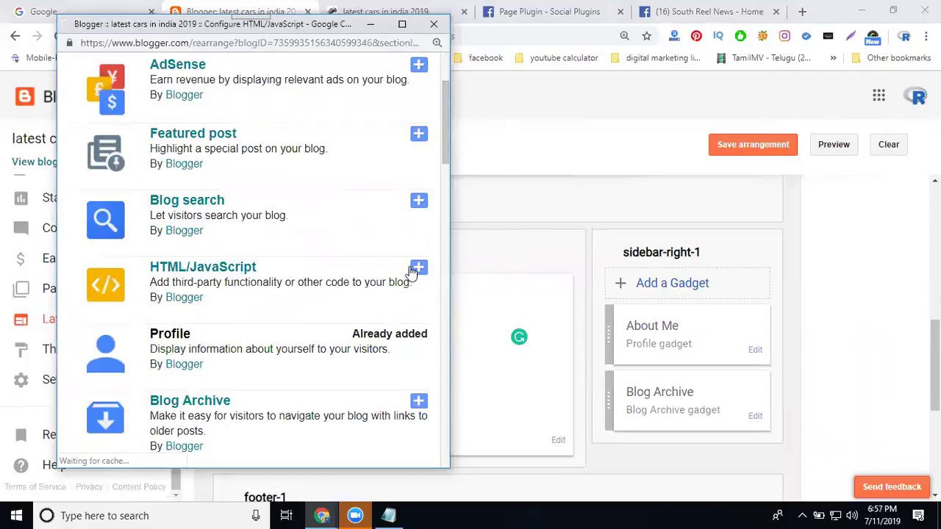
left_click(164, 183)
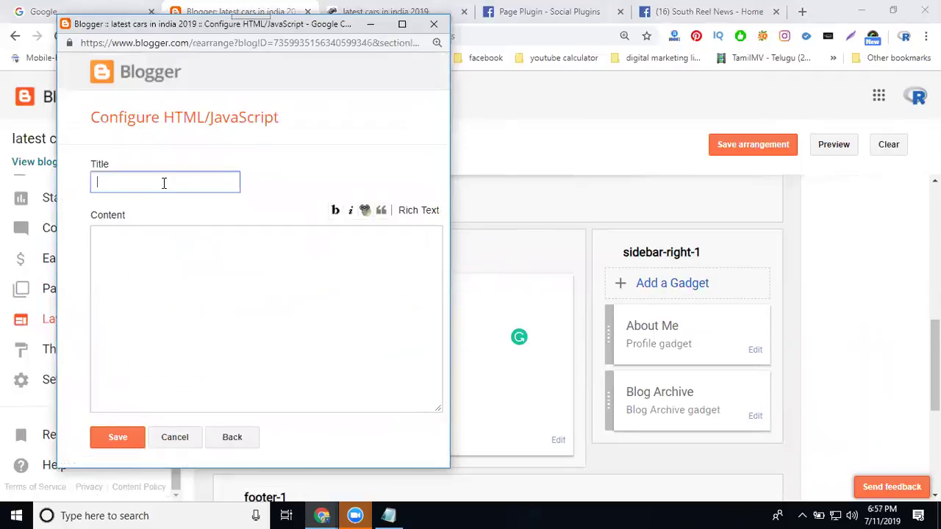
type("Facebook")
left_click(137, 264)
type("<div class=\"fb-page\" data-href=\"https://www.facebook.com/southreelnews\" data-tabs=\"timeline\" data-width=\"\" data-height=\"80\" data-small-header=\"false\" data-adapt-container-width=\"false\" data-hide-cover=\"false\" data-show-facepile=\"false\"><blockquote cite=\"https://www.facebook.com/southreelnews\" class=\"fb-xfbml-parse-ignore\"><a href=\"https://www.facebook.com/southreelnews\">South Reel News</a></blockquote></div>")
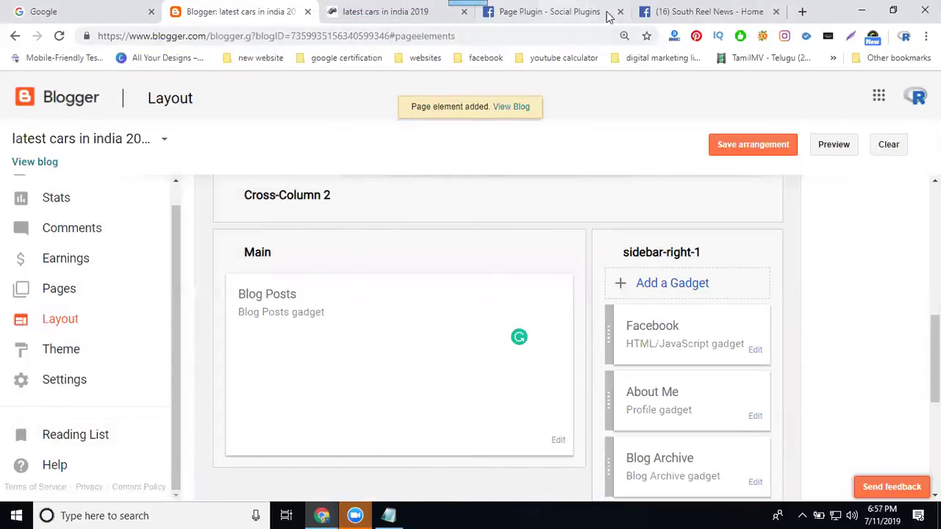
Select and copy the Step 2 JavaScript SDK script from the Page Plugin page.
left_click(570, 13)
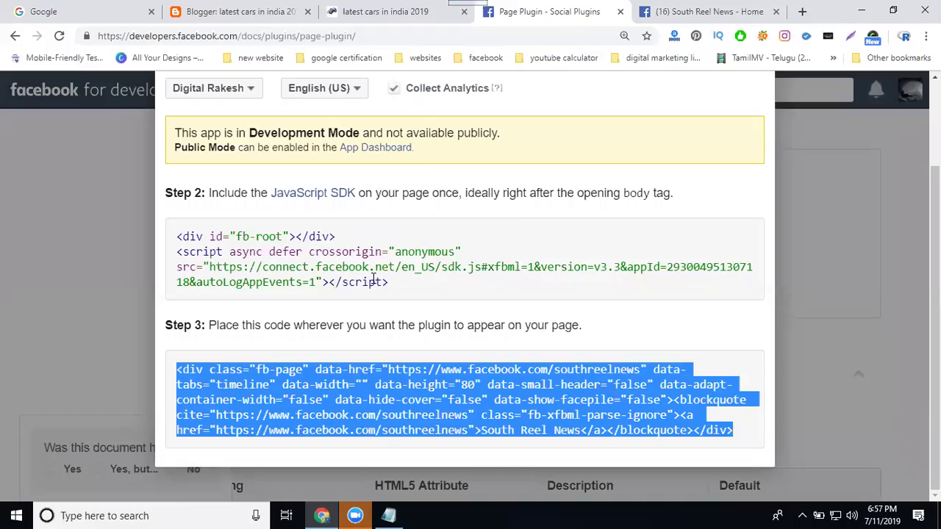
left_click(373, 278)
left_click(373, 277)
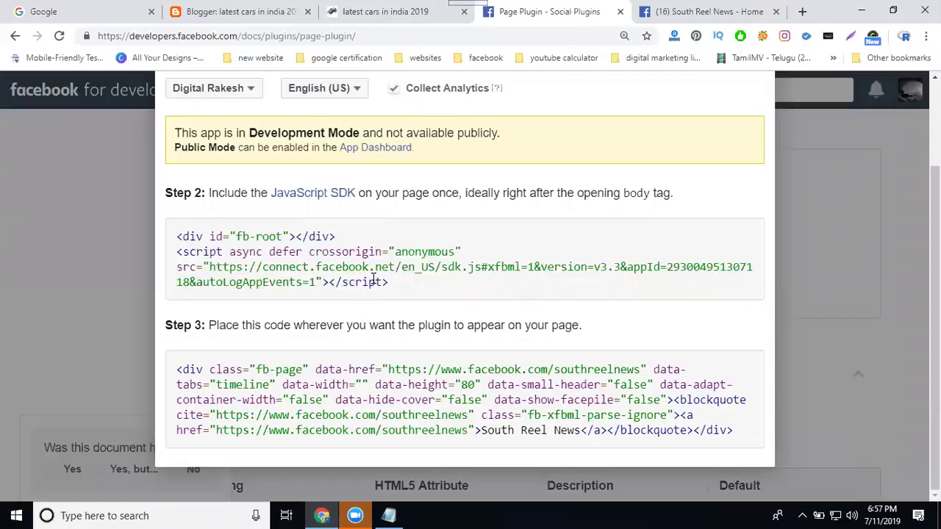
left_click(384, 250)
triple_click(384, 250)
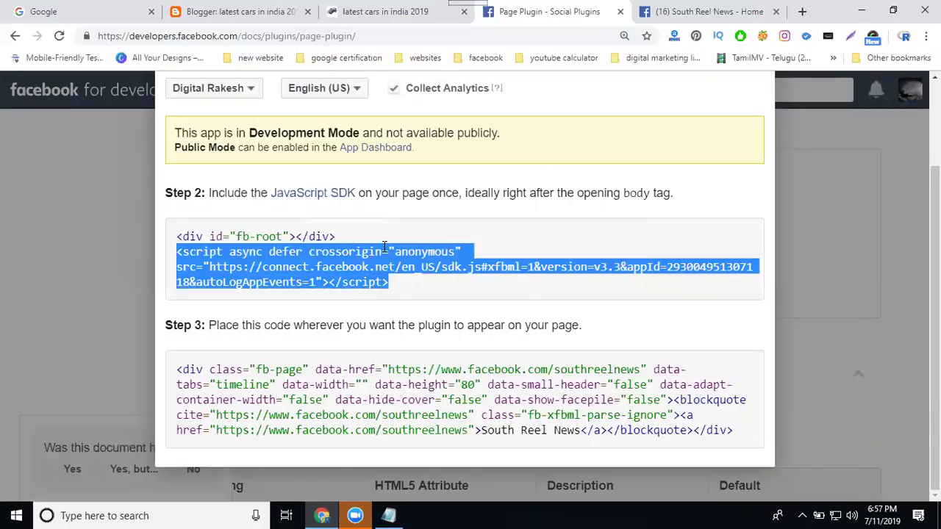
mouse_move(395, 280)
left_mouse_down()
mouse_move(266, 241)
mouse_move(173, 233)
left_mouse_up()
key("ctrl+c")
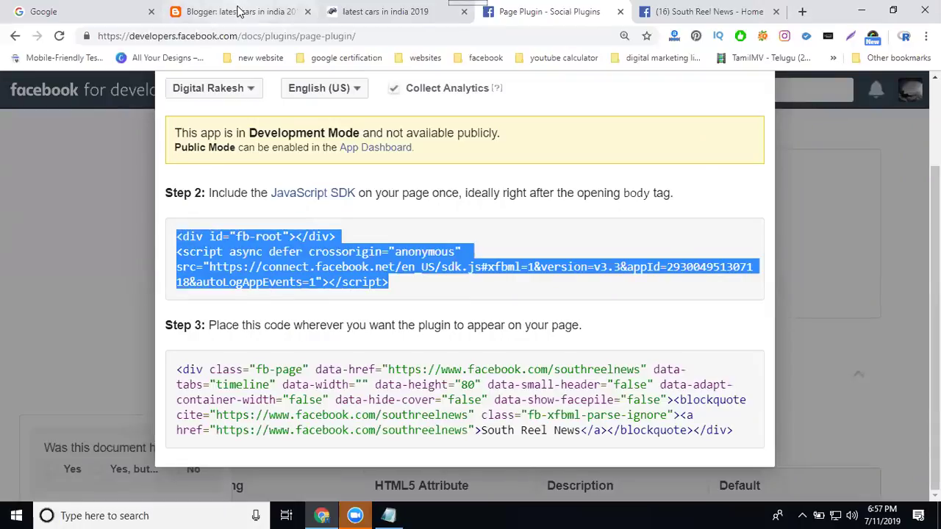
left_click(239, 12)
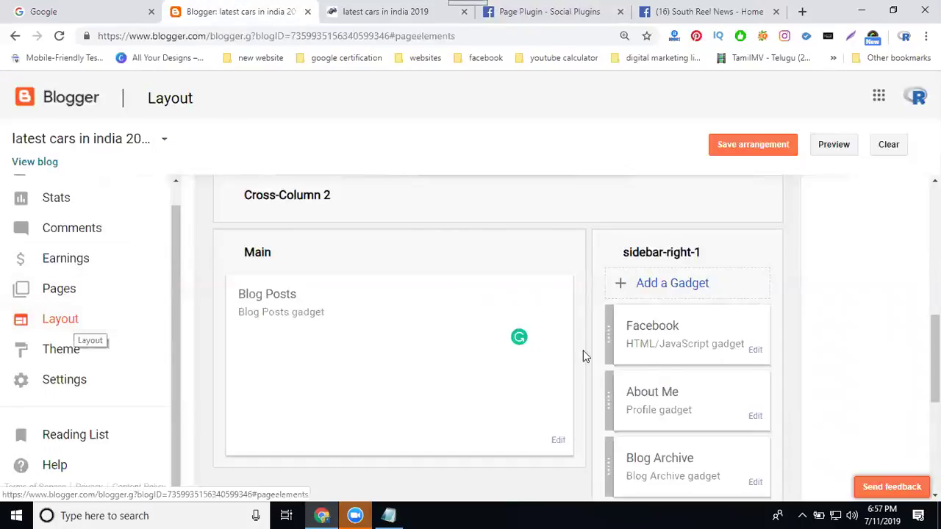
Add a second HTML/JavaScript gadget holding the SDK script, then save the layout arrangement.
left_click(676, 292)
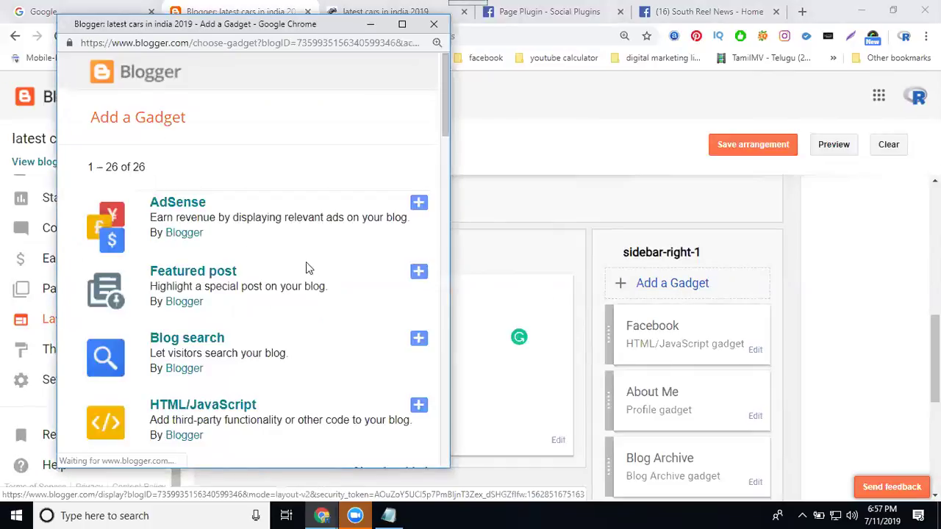
left_click(218, 410)
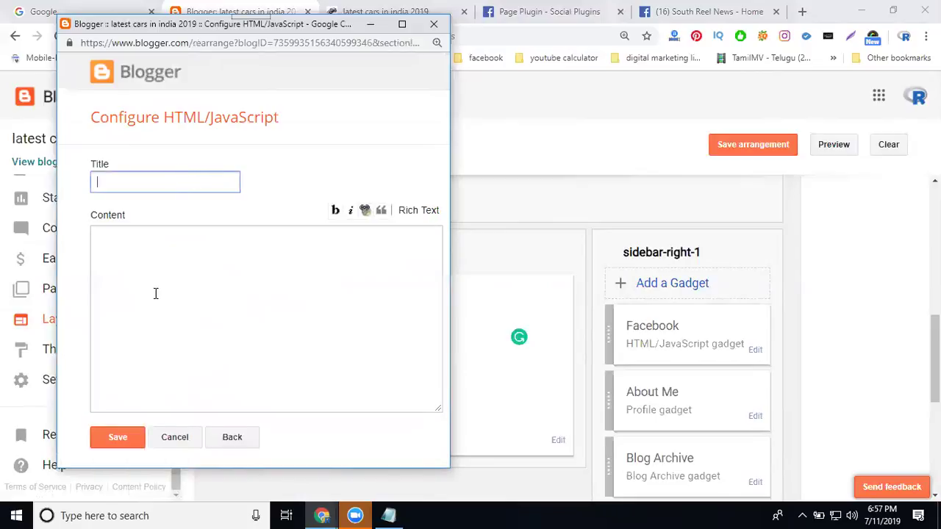
left_click(155, 294)
key("ctrl+v")
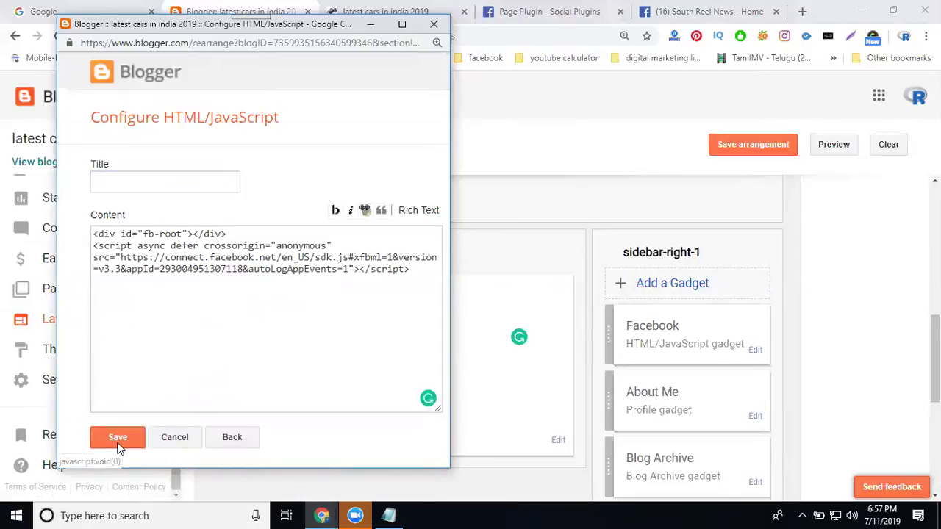
left_click(113, 437)
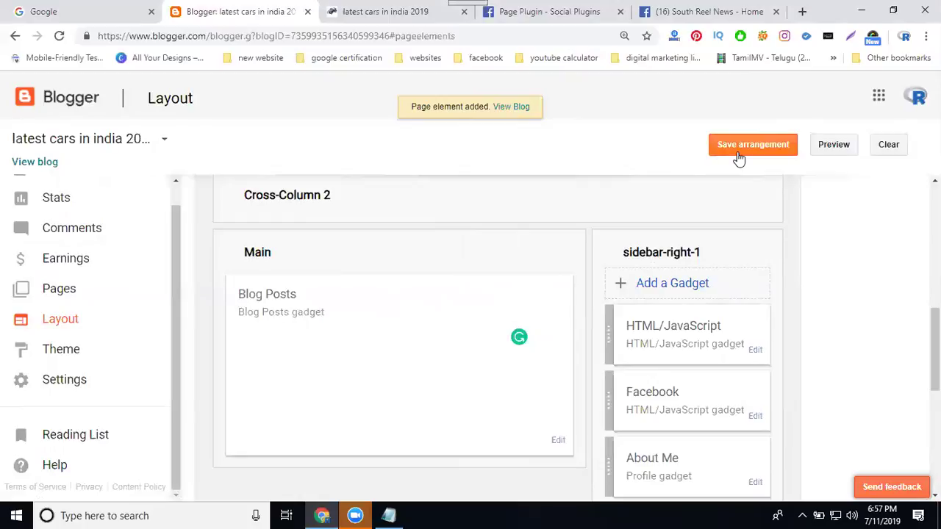
left_click(739, 151)
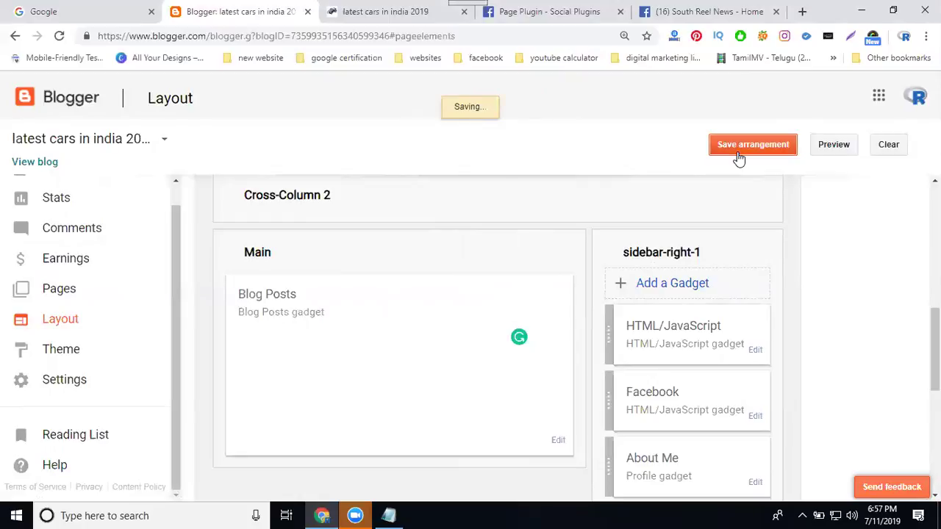
left_click(403, 12)
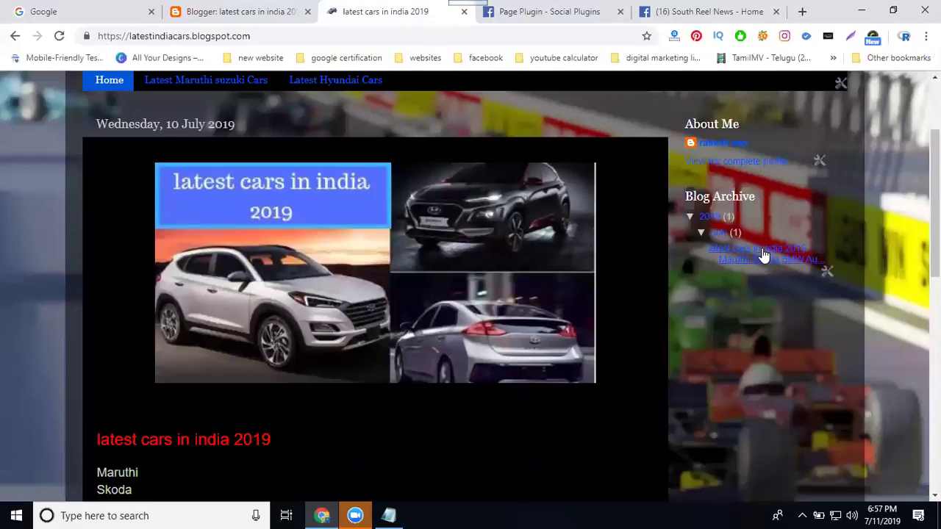
Reload the live blog to confirm the South Reel News Facebook box in the sidebar.
left_click(762, 255)
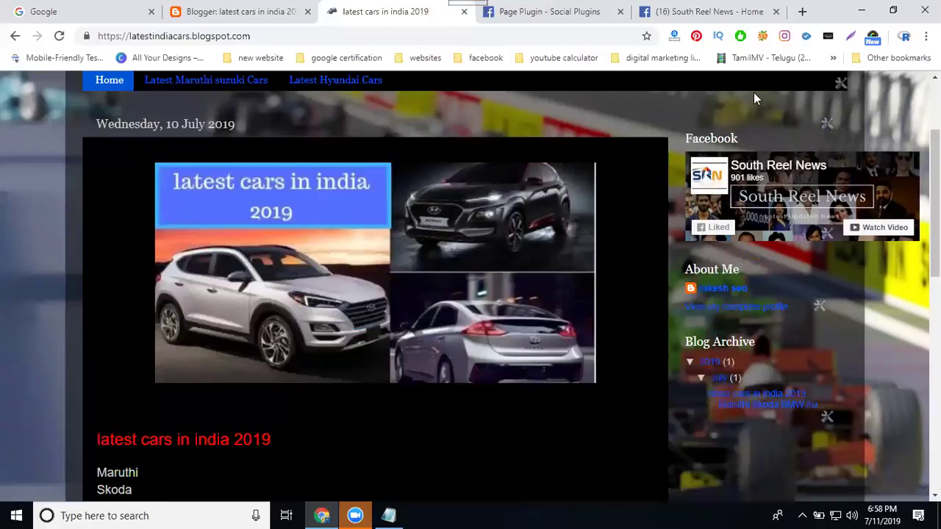
Back on the Page Plugin code page, highlight the Step 2 SDK code and the Step 3 plugin code.
left_click(561, 15)
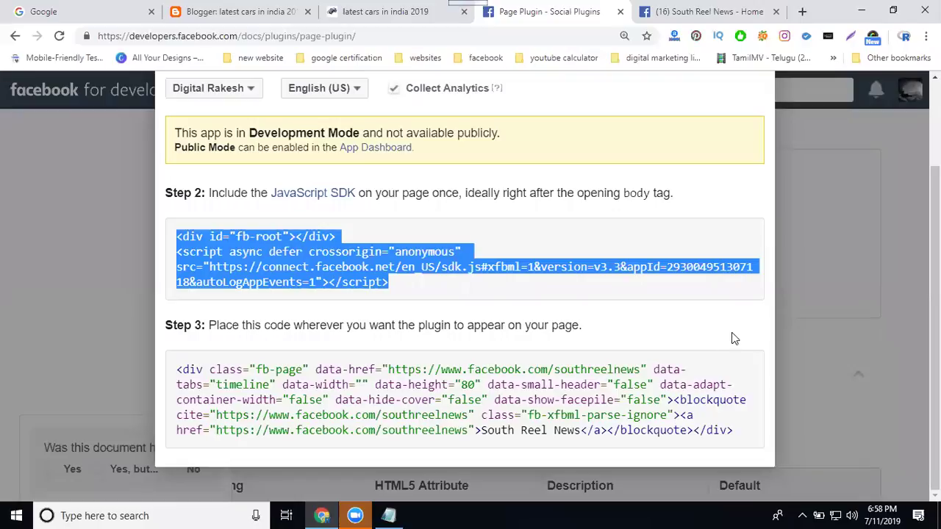
left_click(743, 308)
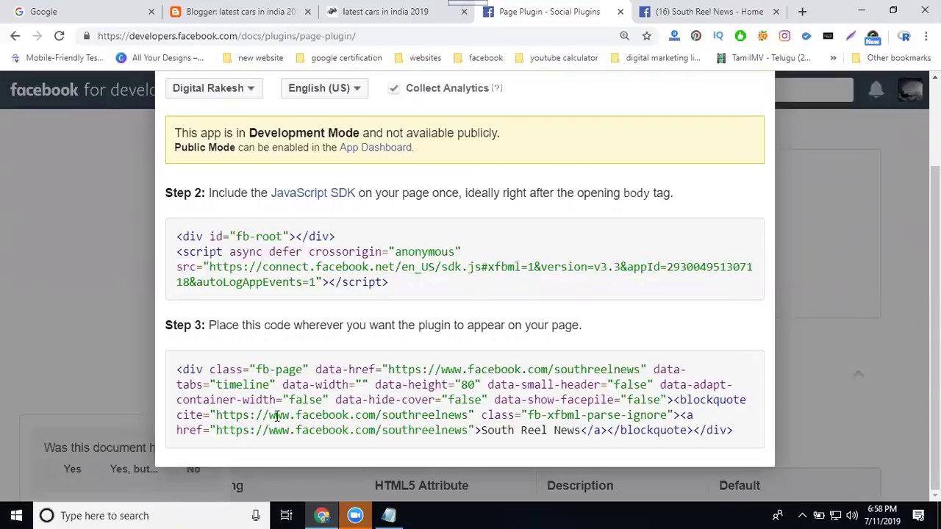
mouse_move(177, 236)
left_mouse_down()
mouse_move(367, 302)
mouse_move(403, 303)
left_mouse_up()
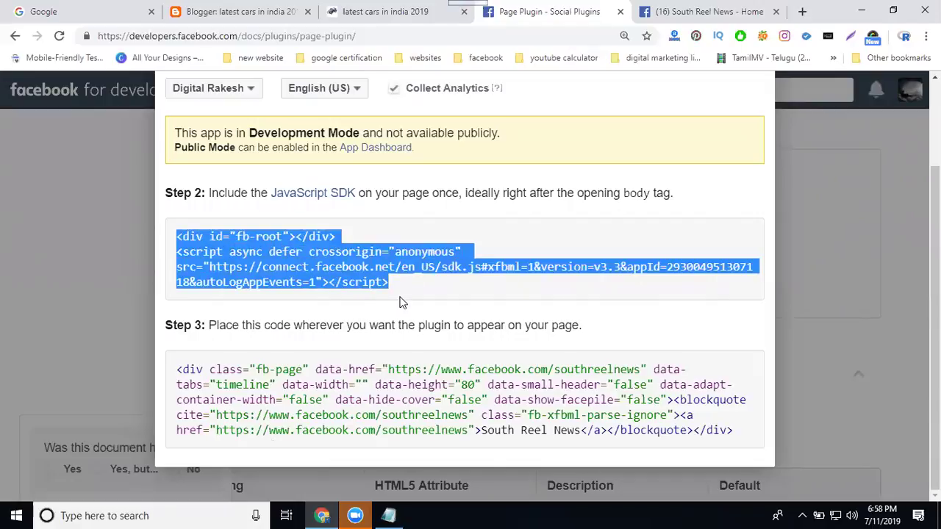
triple_click(288, 370)
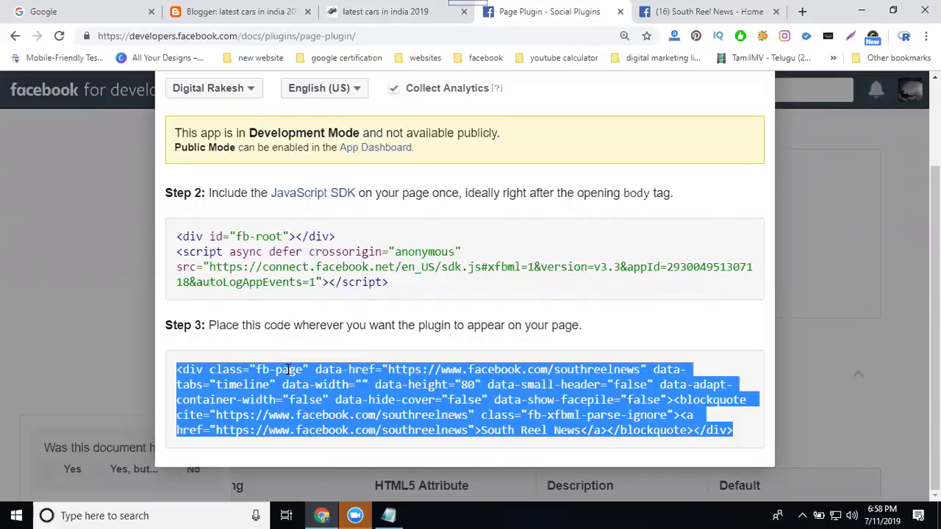
left_click(303, 403)
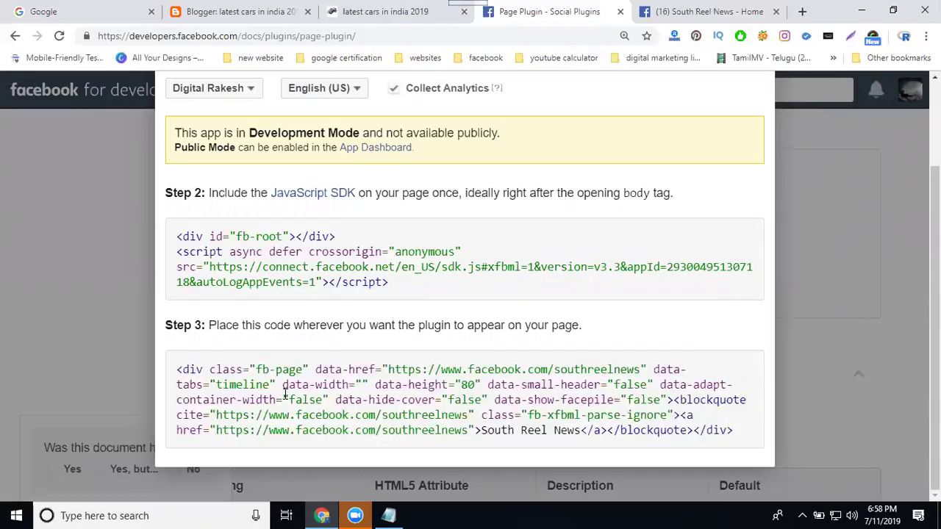
Highlight adapt-container-width false, plugin height 80, and the Step 2 SDK script.
left_click_drag(243, 400, 320, 399)
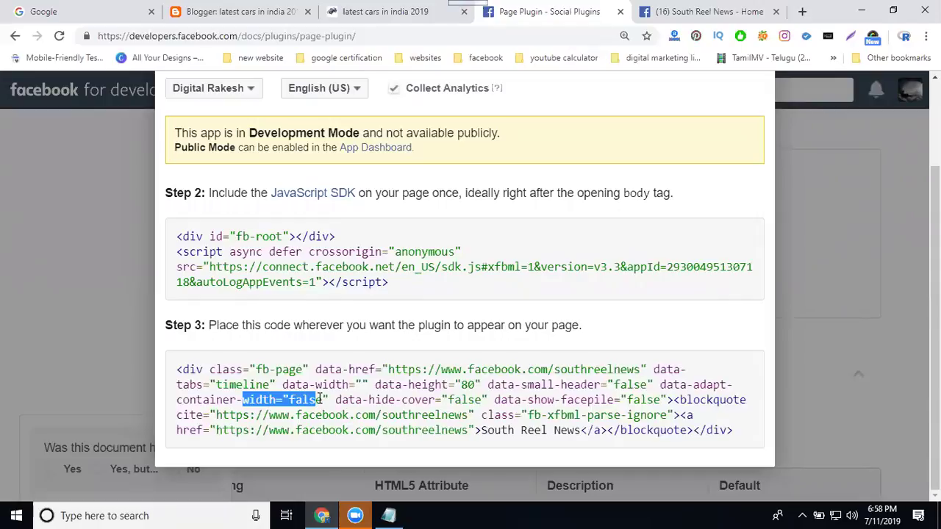
left_click_drag(476, 384, 450, 384)
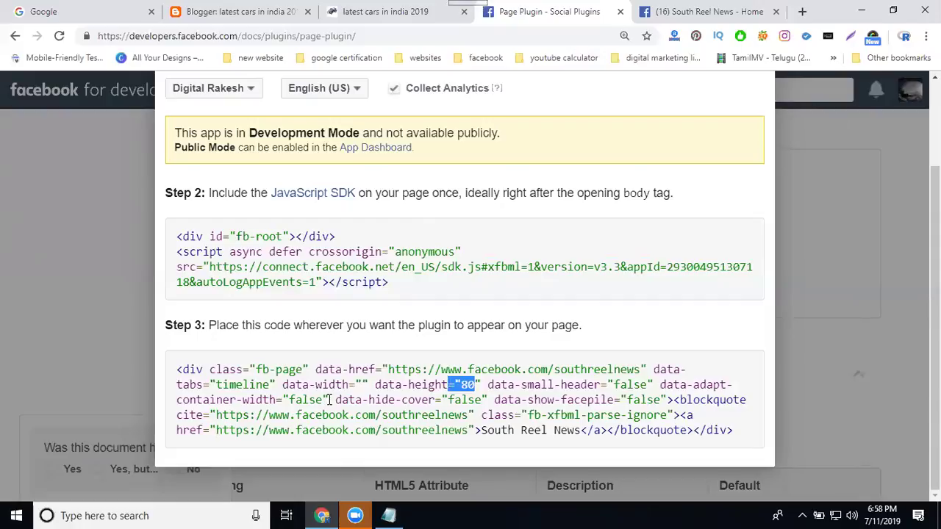
left_click_drag(328, 399, 283, 399)
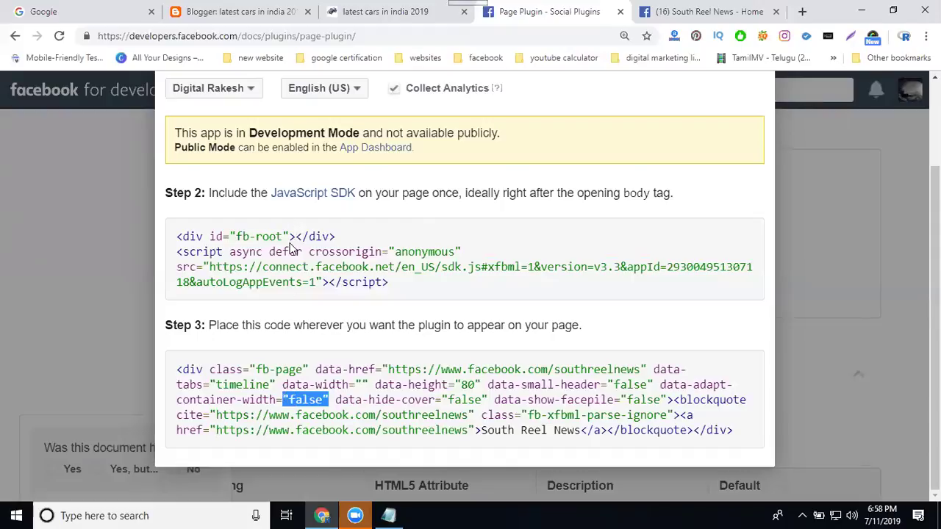
mouse_move(289, 252)
left_mouse_down()
mouse_move(326, 254)
mouse_move(360, 279)
left_mouse_up()
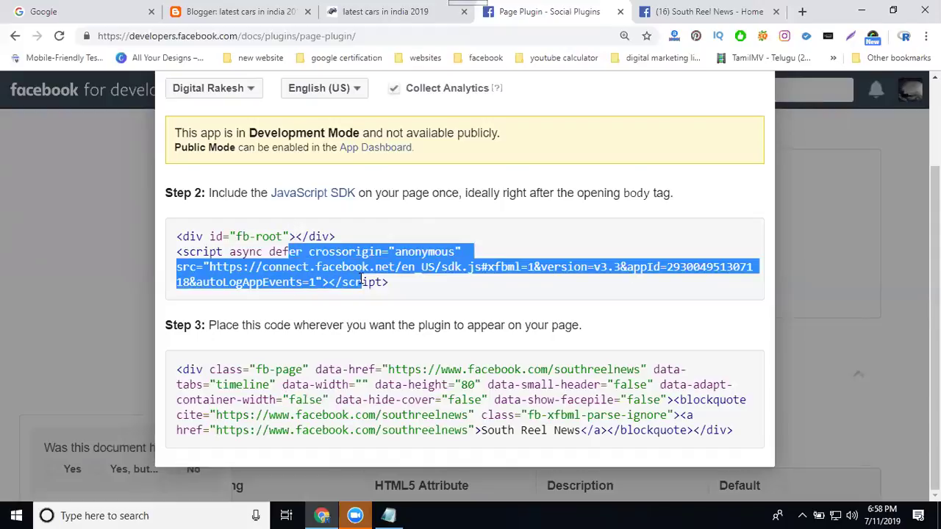
left_click(380, 12)
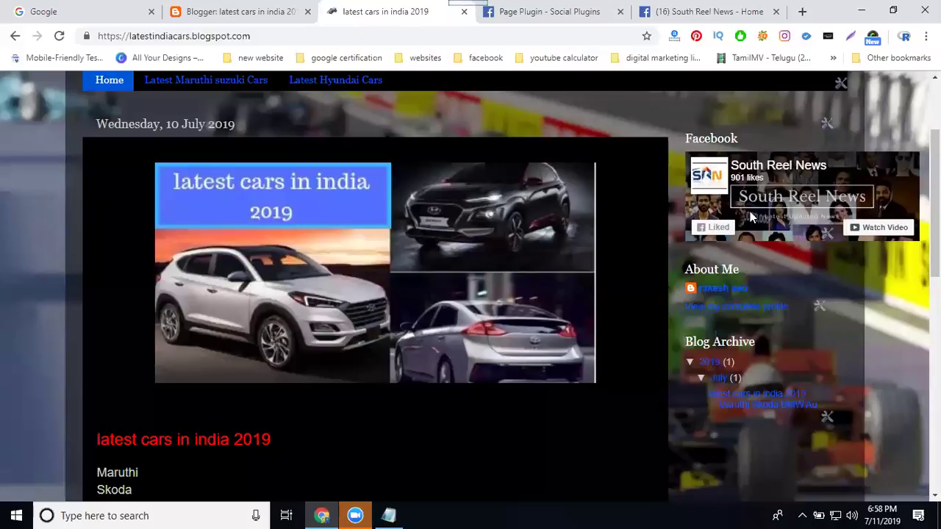